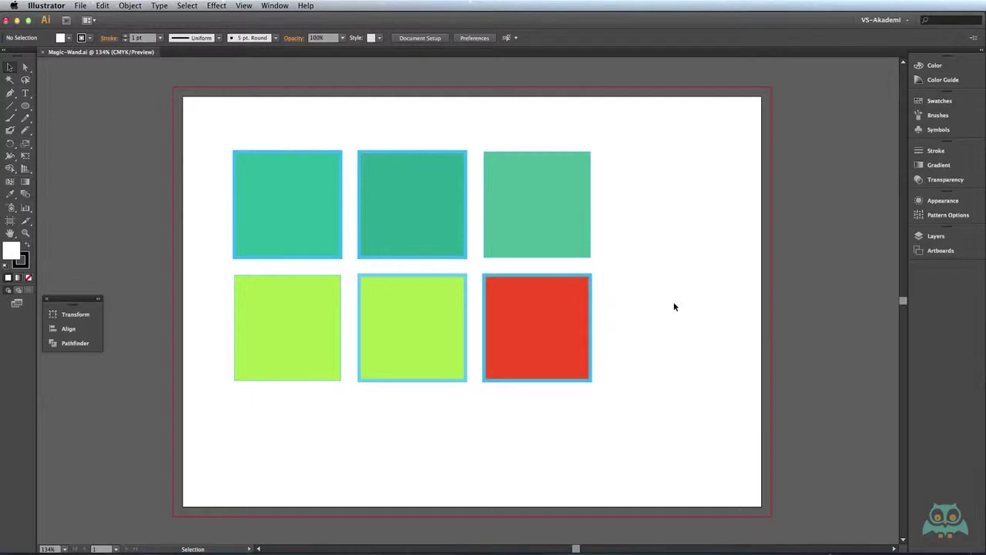
Step: Activate the Magic Wand tool with the Y shortcut on the six-square Magic-Wand.ai file
{"action": "key", "text": "y"}
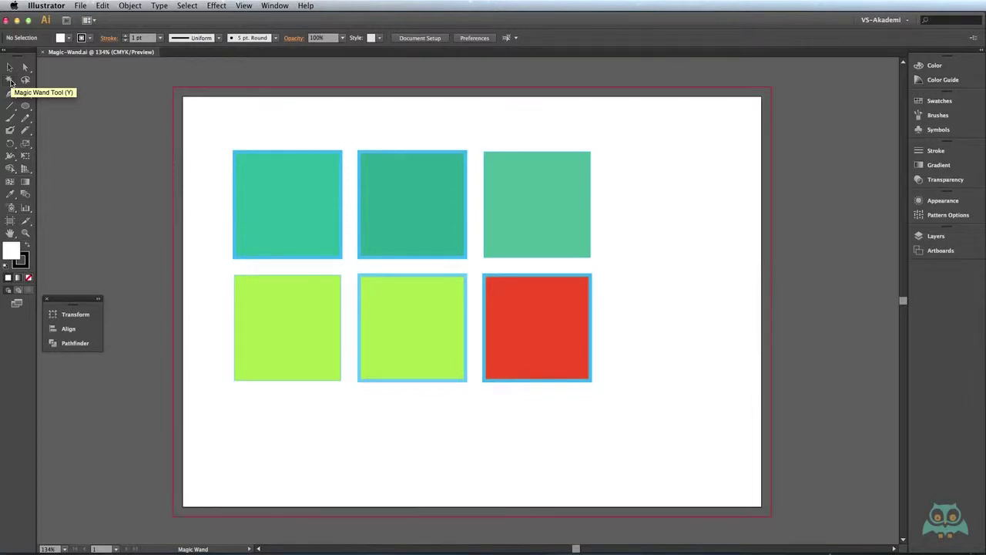
Step: Open the Magic Wand options panel and move it up beside the toolbar
{"action": "double_click", "coordinate": [10, 79]}
{"action": "left_click_drag", "start_coordinate": [108, 271], "coordinate": [108, 133]}
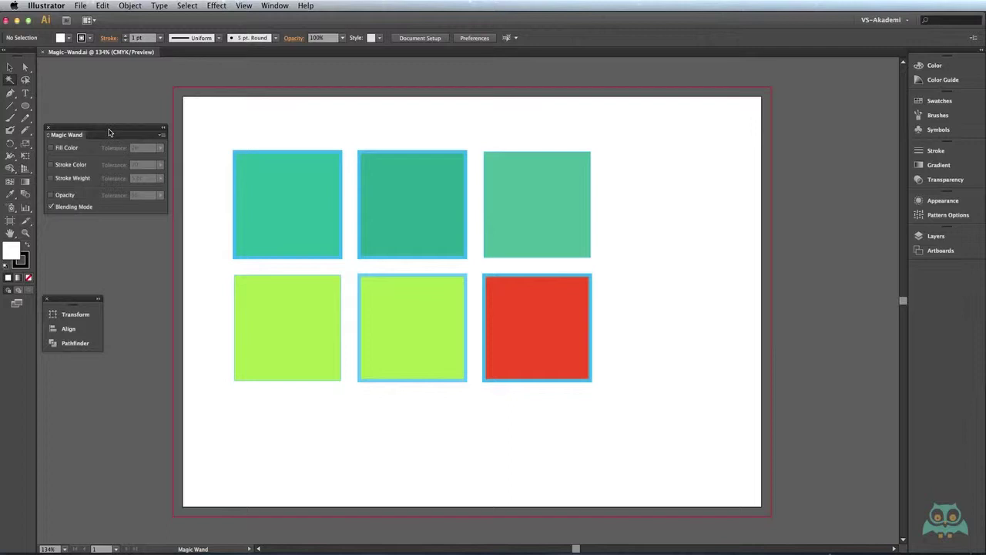
{"action": "left_click", "coordinate": [268, 8]}
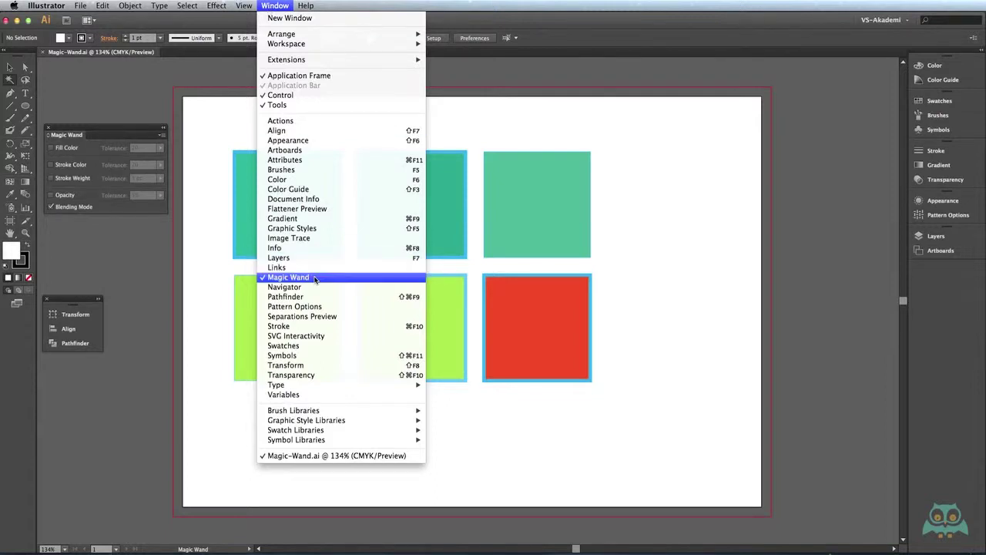
{"action": "left_click", "coordinate": [474, 27]}
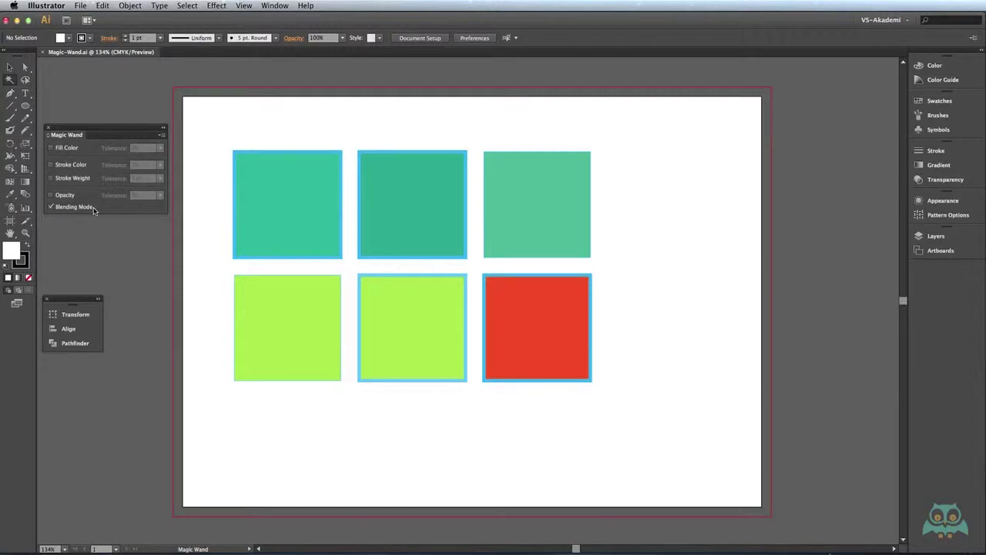
Step: Match by Fill Color only at tolerance 20, then wand-select the teal square and its similar top-right one
{"action": "left_click", "coordinate": [51, 148]}
{"action": "left_click", "coordinate": [48, 208]}
{"action": "left_click", "coordinate": [269, 178]}
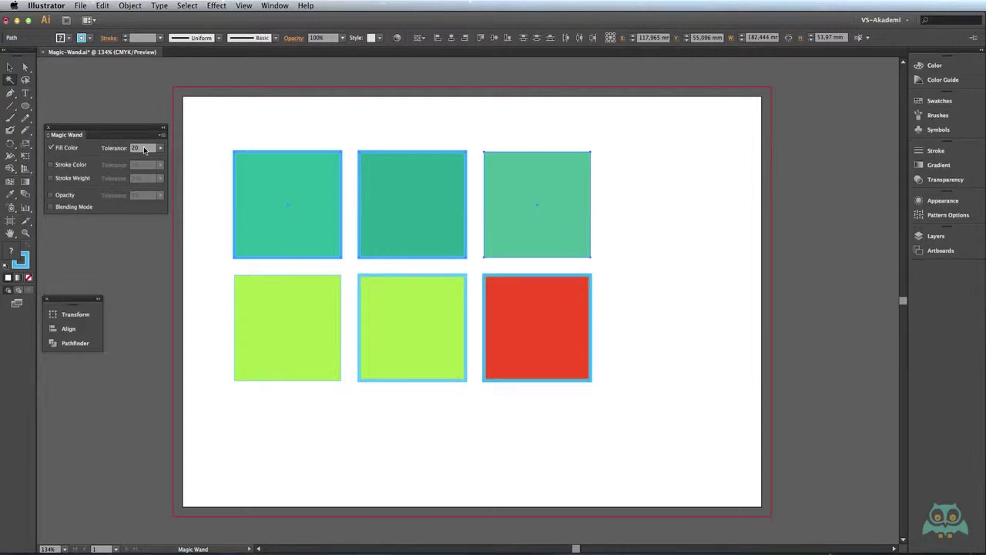
Step: Lower Fill Color tolerance to 10, then deselect and reselect the top-left and top-right teal squares
{"action": "left_click", "coordinate": [139, 148]}
{"action": "double_click", "coordinate": [135, 147]}
{"action": "left_click", "coordinate": [160, 151]}
{"action": "left_click_drag", "start_coordinate": [161, 151], "coordinate": [114, 161]}
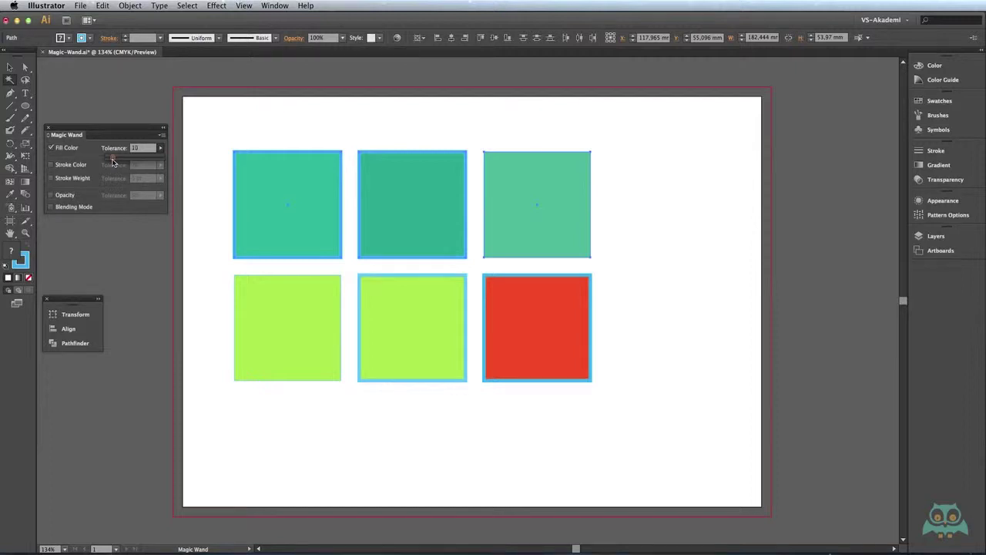
{"action": "left_click_drag", "start_coordinate": [114, 161], "coordinate": [113, 159]}
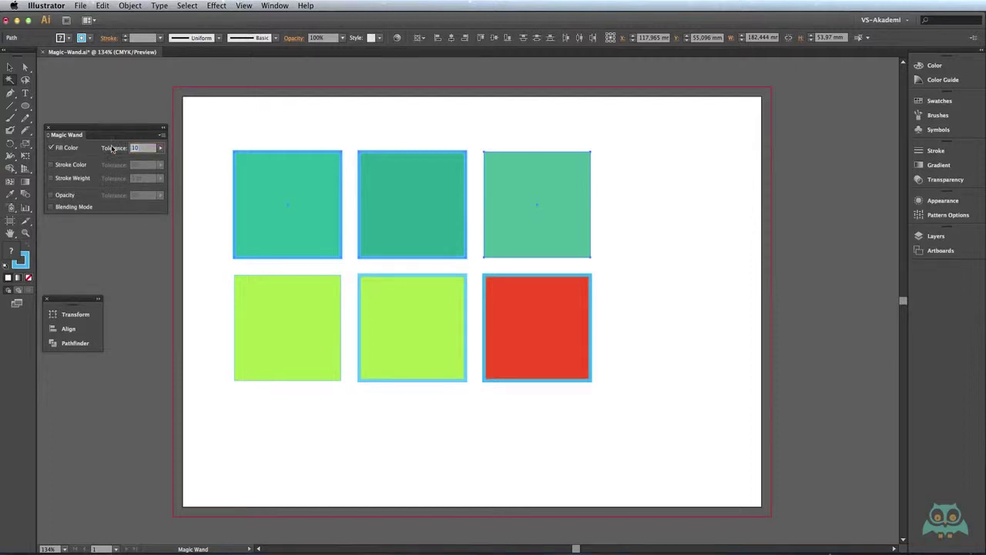
{"action": "left_click", "coordinate": [241, 120]}
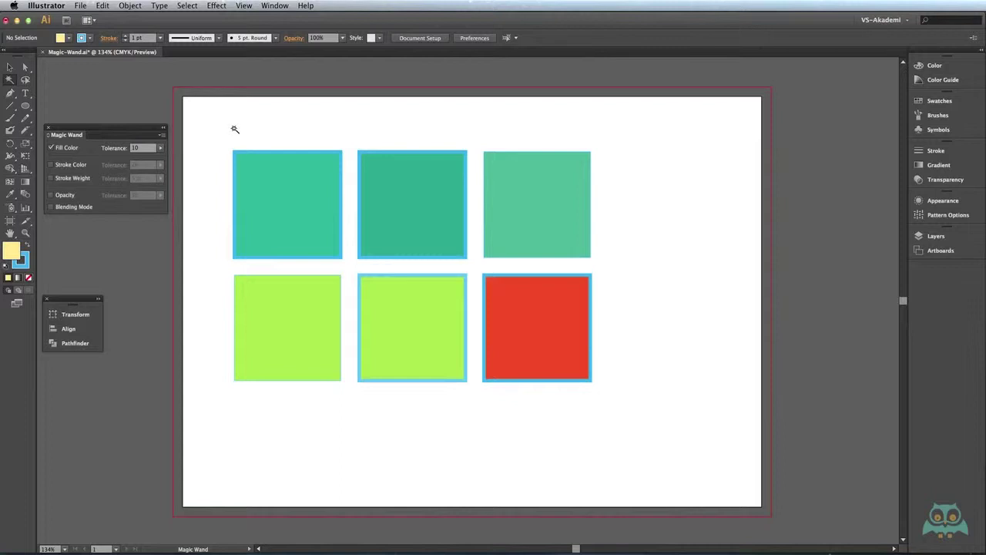
{"action": "left_click", "coordinate": [258, 178]}
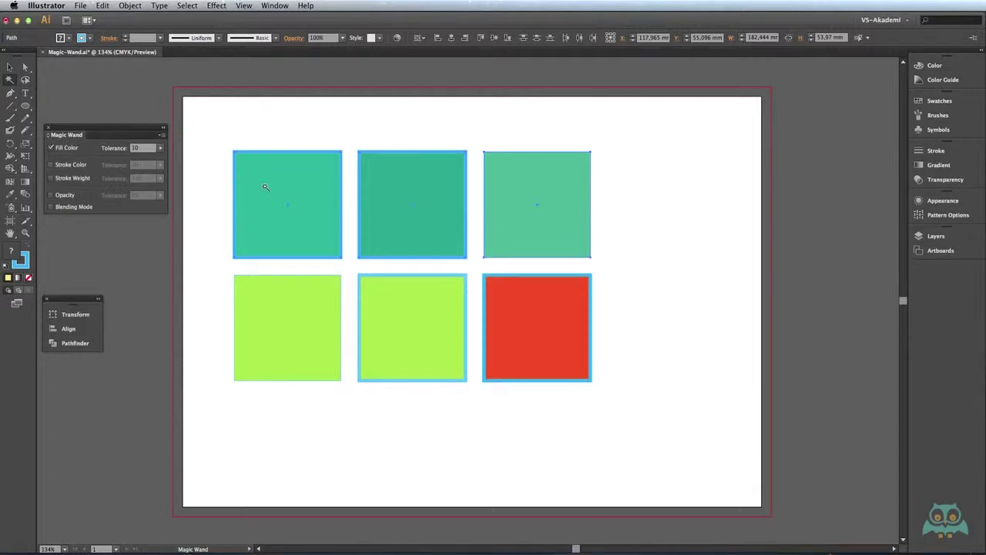
Step: With the Selection tool, select only the top-left teal square
{"action": "left_click", "coordinate": [12, 67]}
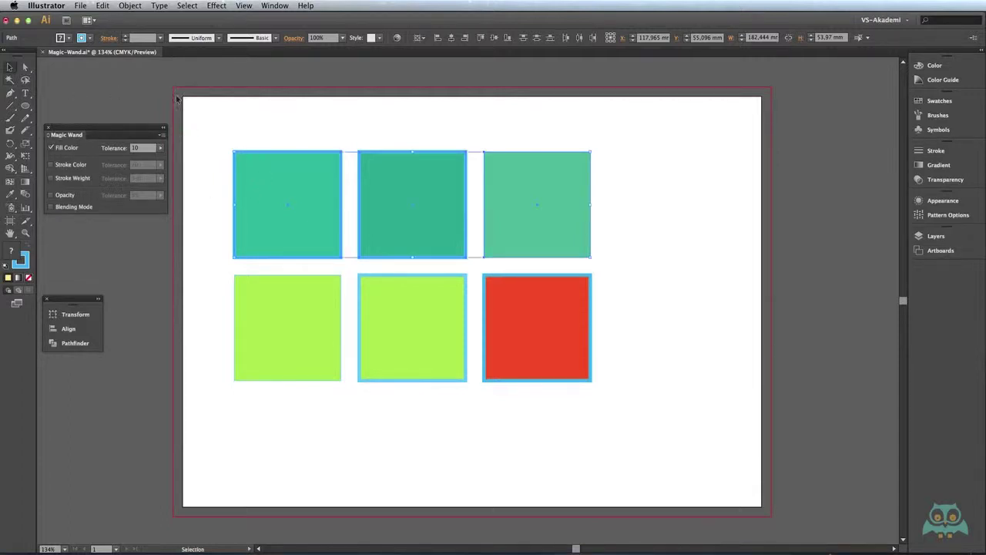
{"action": "left_click", "coordinate": [305, 115]}
{"action": "left_click", "coordinate": [308, 181]}
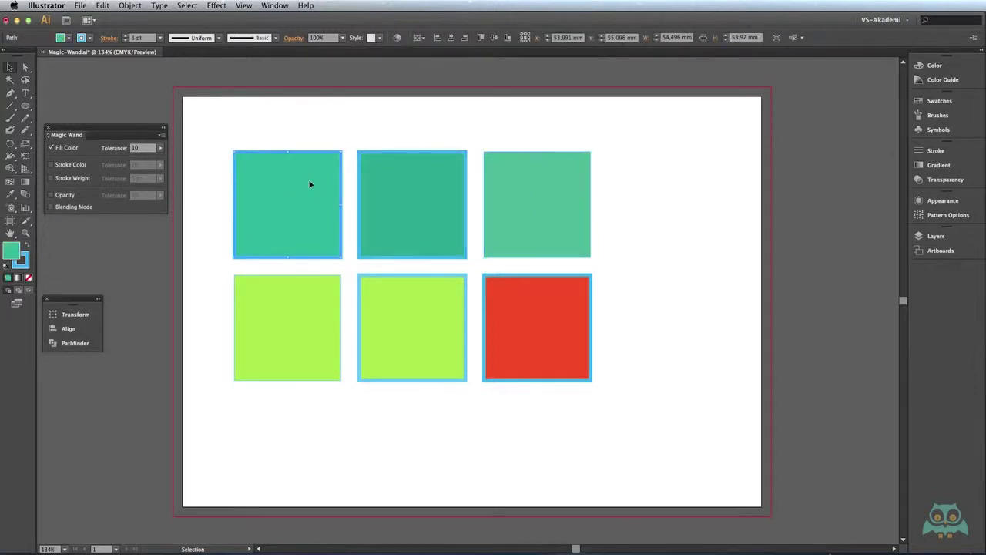
Step: Show CMYK fill values: top-left is C80 M10 Y45 K0, the middle square C80 M10 Y45 K10
{"action": "left_click", "coordinate": [921, 68]}
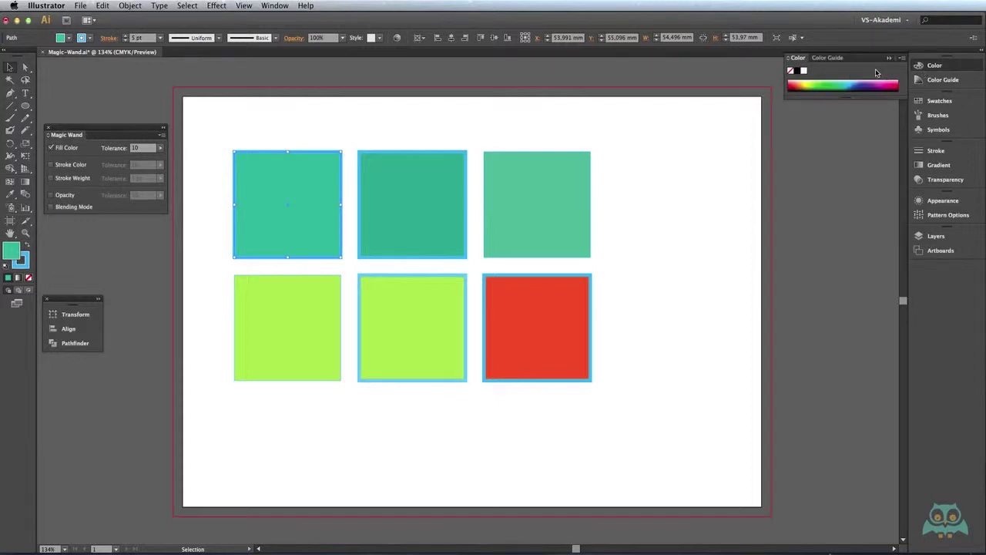
{"action": "left_click", "coordinate": [788, 62]}
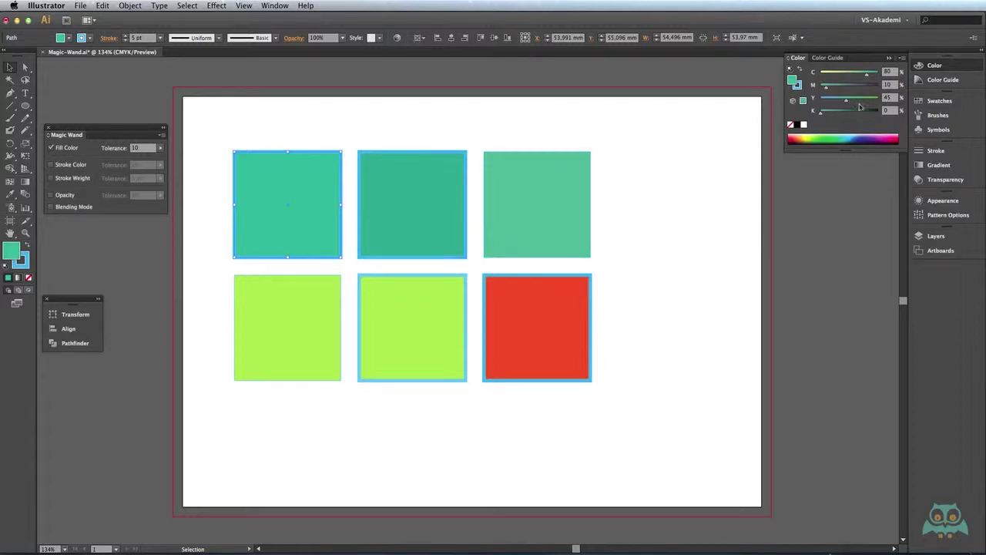
{"action": "left_click", "coordinate": [439, 172]}
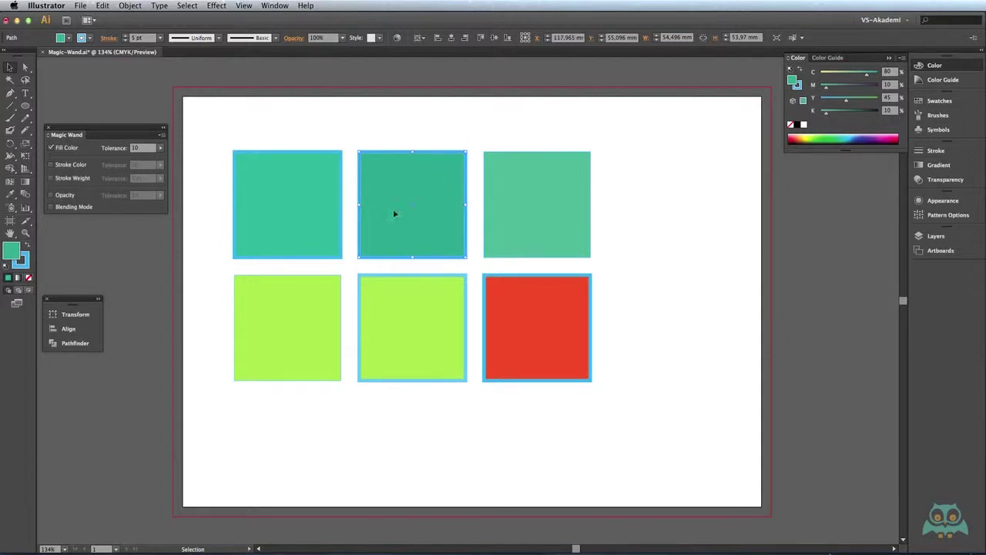
Step: With the top-left square selected, set the Magic Wand Fill Color tolerance to 0
{"action": "left_click", "coordinate": [331, 219]}
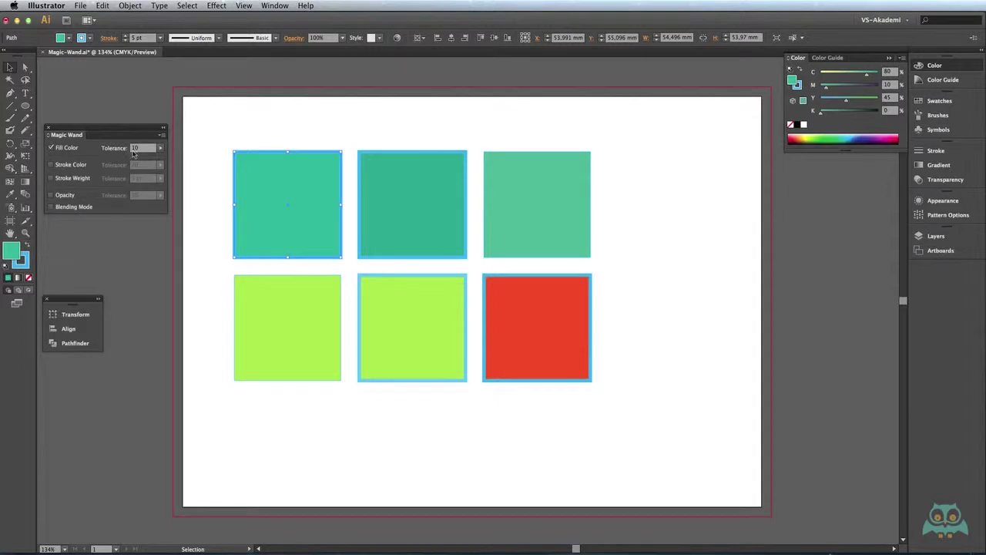
{"action": "left_click", "coordinate": [160, 147]}
{"action": "left_click_drag", "start_coordinate": [128, 162], "coordinate": [94, 159]}
{"action": "left_click", "coordinate": [103, 145]}
Step: From an empty selection, Magic Wand-click the top-left teal square so it is selected alone
{"action": "left_click", "coordinate": [10, 80]}
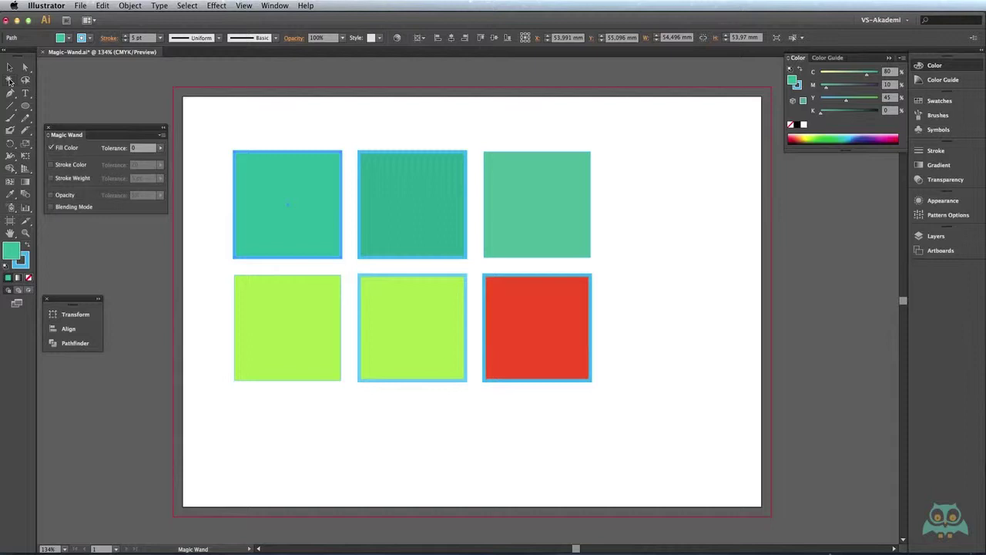
{"action": "left_click", "coordinate": [231, 113]}
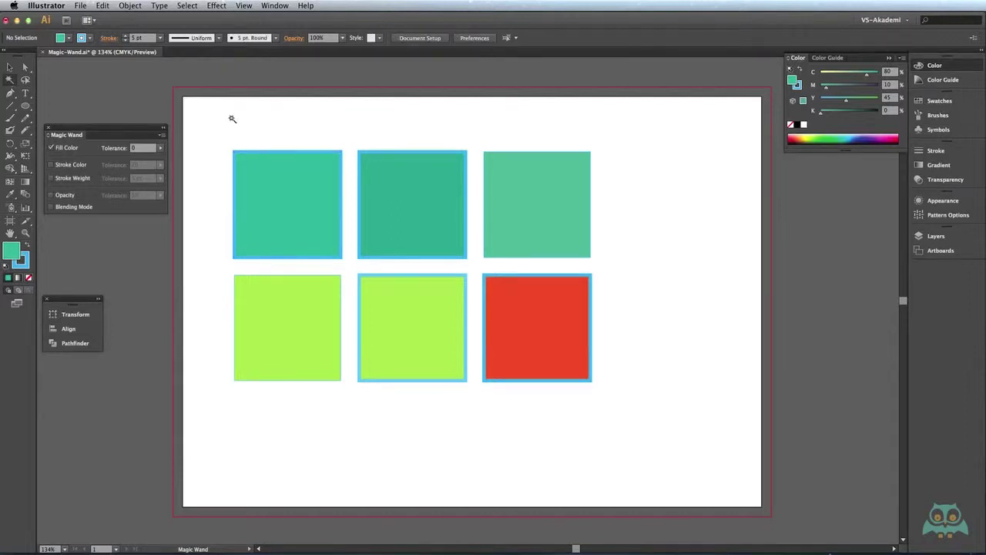
{"action": "left_click", "coordinate": [278, 195]}
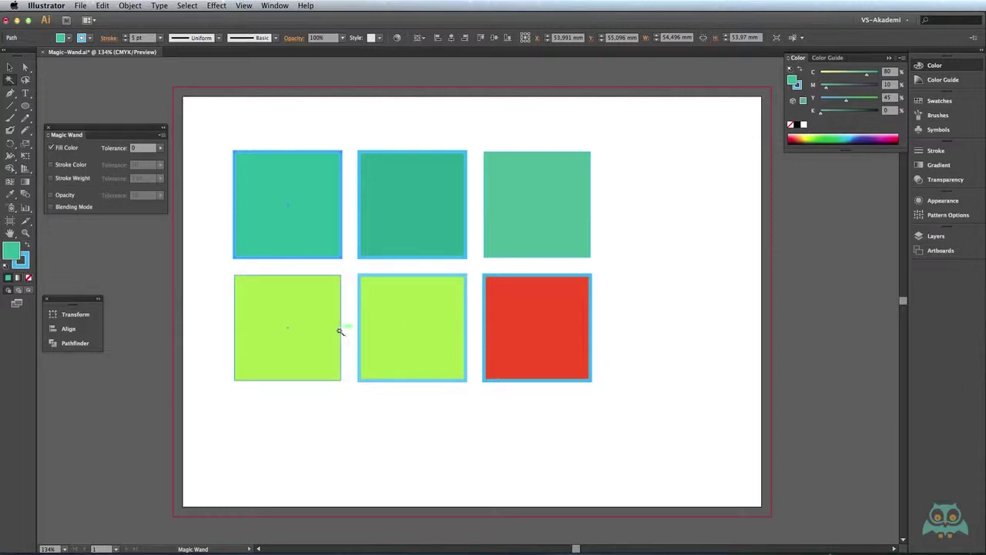
Step: Magic Wand-click the bottom-left square to select both C50 M0 Y100 K0 lime-green squares
{"action": "left_click", "coordinate": [256, 302]}
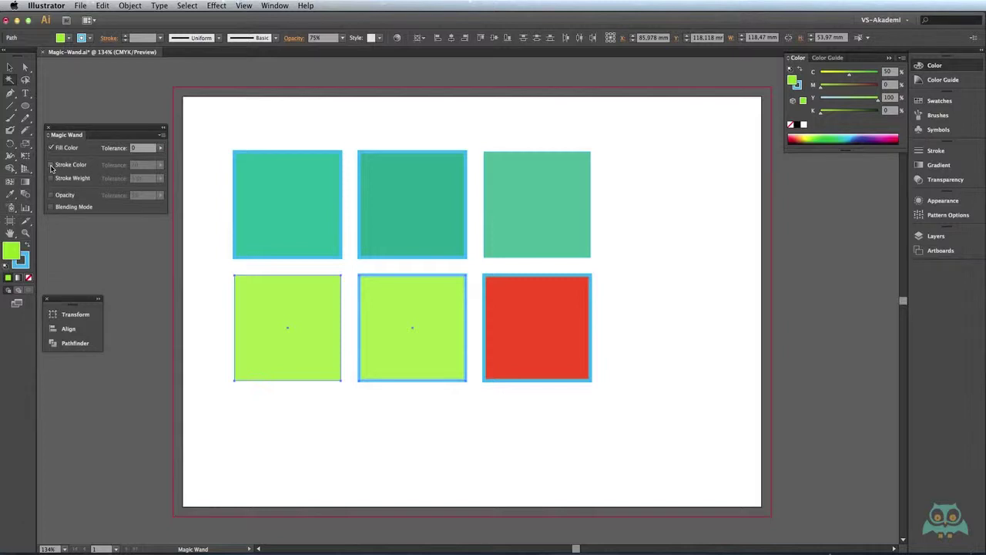
Step: Switch the Magic Wand to Stroke Color only at tolerance 0, clearing Fill Color
{"action": "left_click", "coordinate": [52, 166]}
{"action": "left_click", "coordinate": [51, 149]}
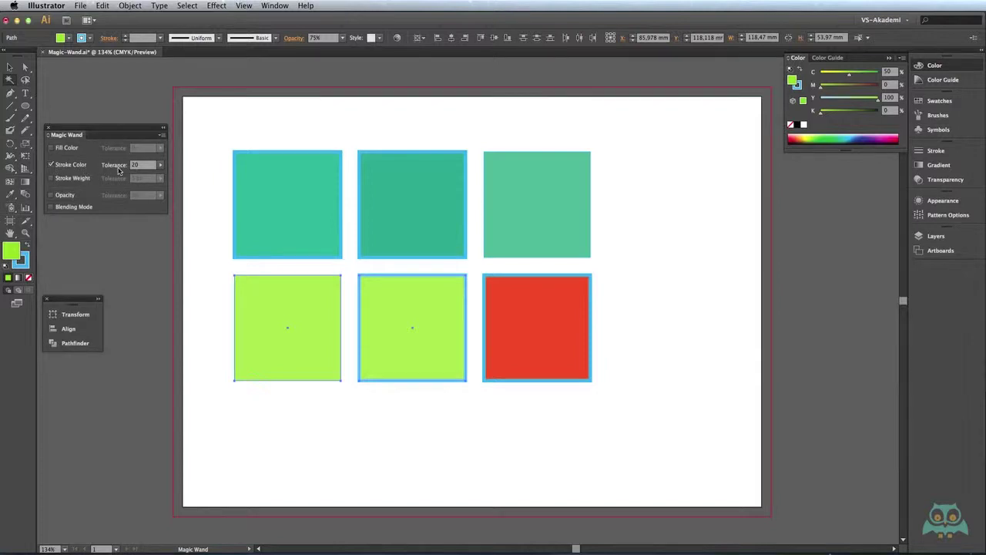
{"action": "left_click", "coordinate": [160, 165]}
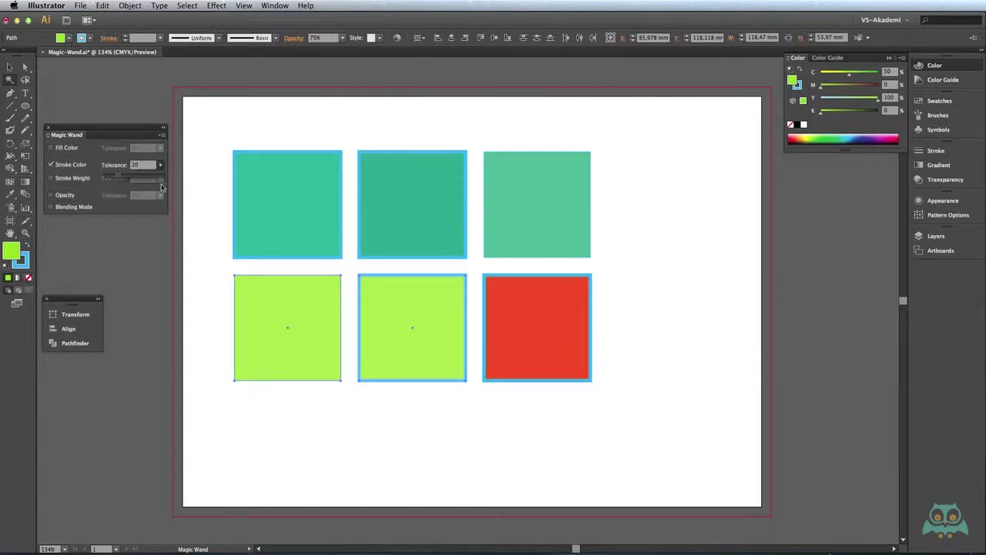
{"action": "left_click_drag", "start_coordinate": [114, 179], "coordinate": [94, 174]}
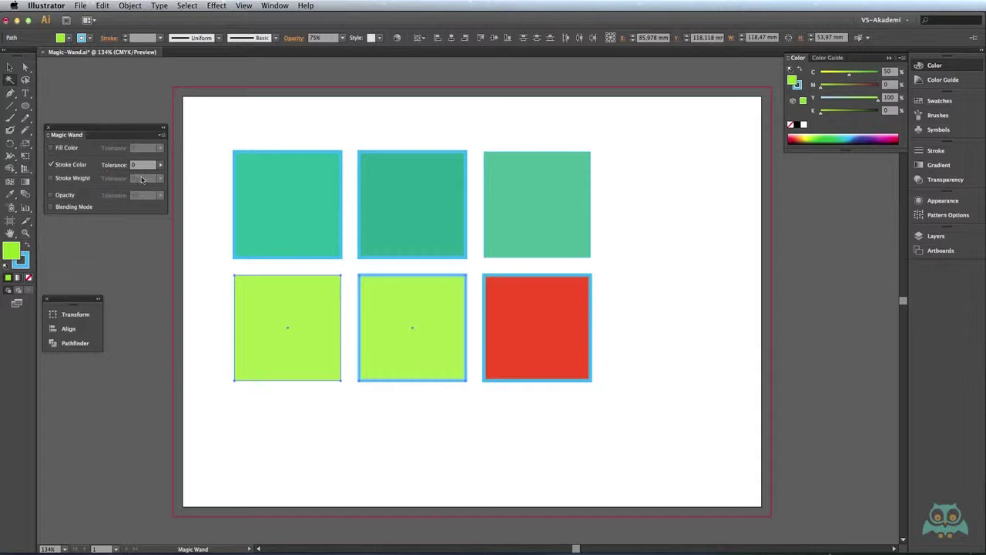
Step: From an empty selection, select the four blue-stroked squares and bring the Stroke swatch forward
{"action": "left_click", "coordinate": [316, 114]}
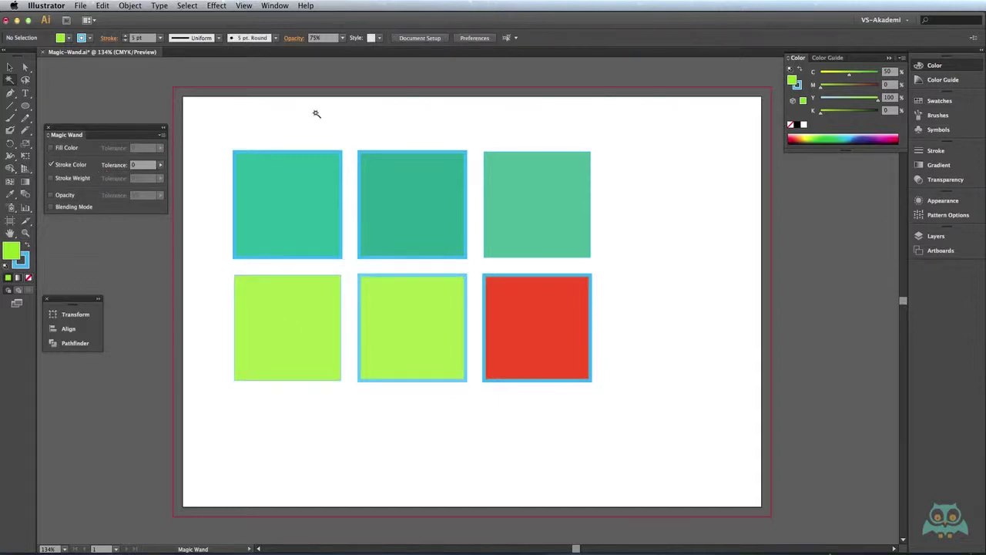
{"action": "left_click", "coordinate": [292, 154]}
{"action": "left_click", "coordinate": [292, 151]}
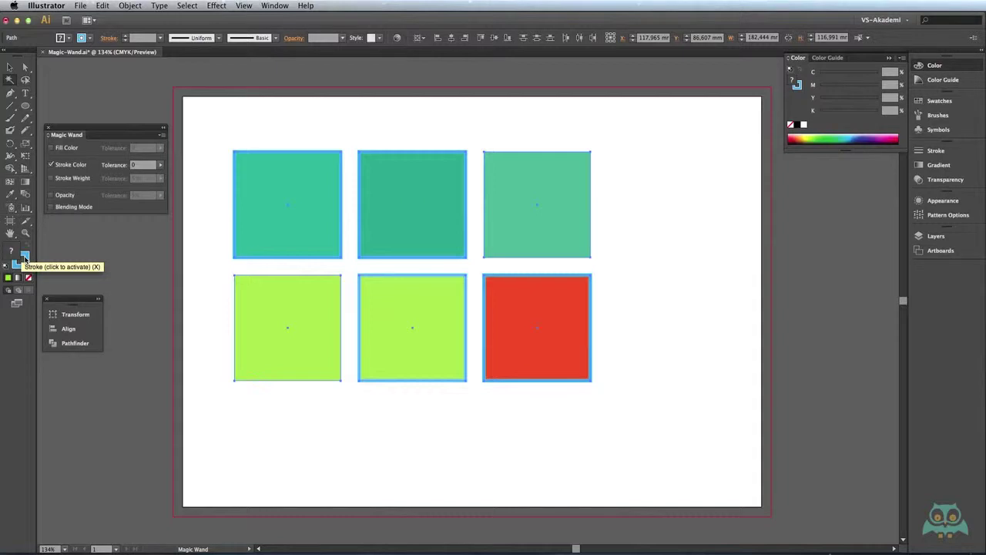
{"action": "left_click", "coordinate": [24, 259]}
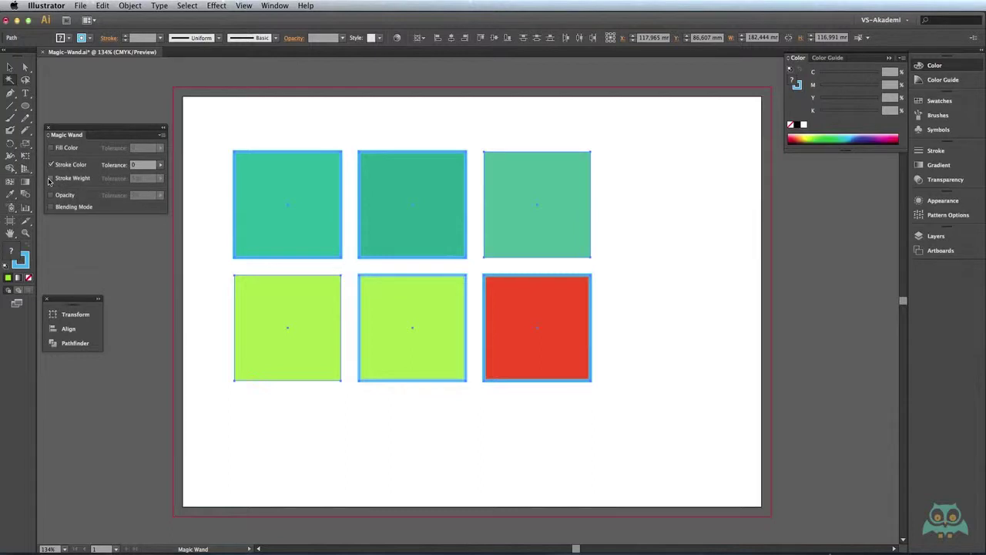
Step: Add Stroke Weight matching at 0 pt tolerance and select the squares matching the top-left one
{"action": "left_click", "coordinate": [50, 179]}
{"action": "left_click", "coordinate": [159, 179]}
{"action": "left_click_drag", "start_coordinate": [156, 188], "coordinate": [94, 191]}
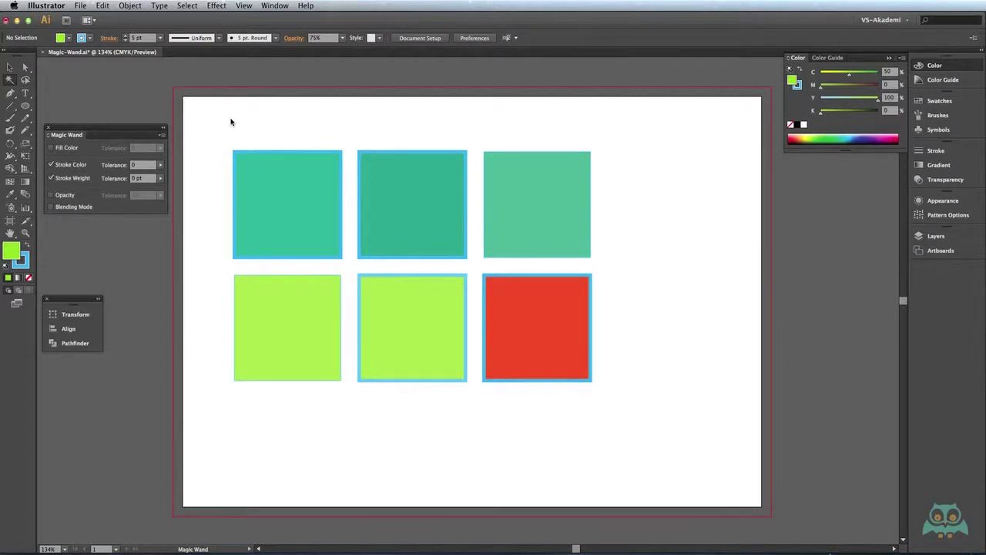
{"action": "left_click", "coordinate": [266, 151]}
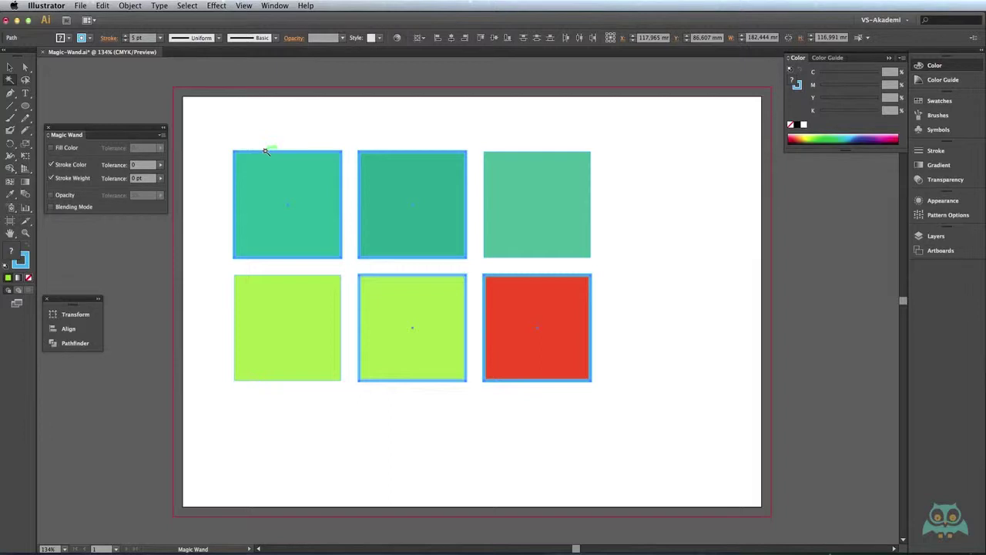
Step: Switch Magic Wand matching to Opacity only, clearing Stroke Weight and Stroke Color
{"action": "left_click", "coordinate": [51, 178]}
{"action": "left_click", "coordinate": [50, 165]}
{"action": "left_click", "coordinate": [51, 195]}
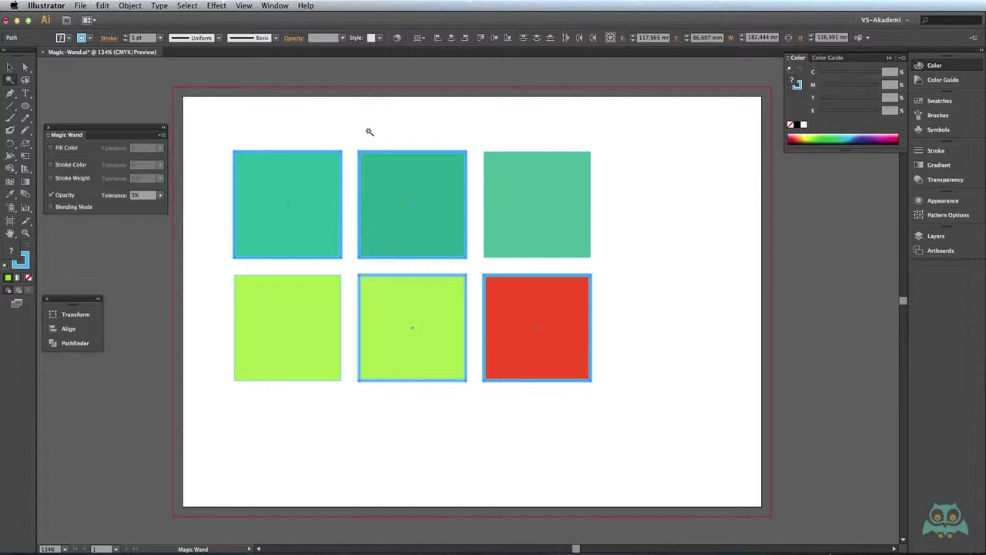
Step: Wand-select by opacity, ending with both 75% lime squares, then match by Blending Mode only
{"action": "left_click", "coordinate": [359, 124]}
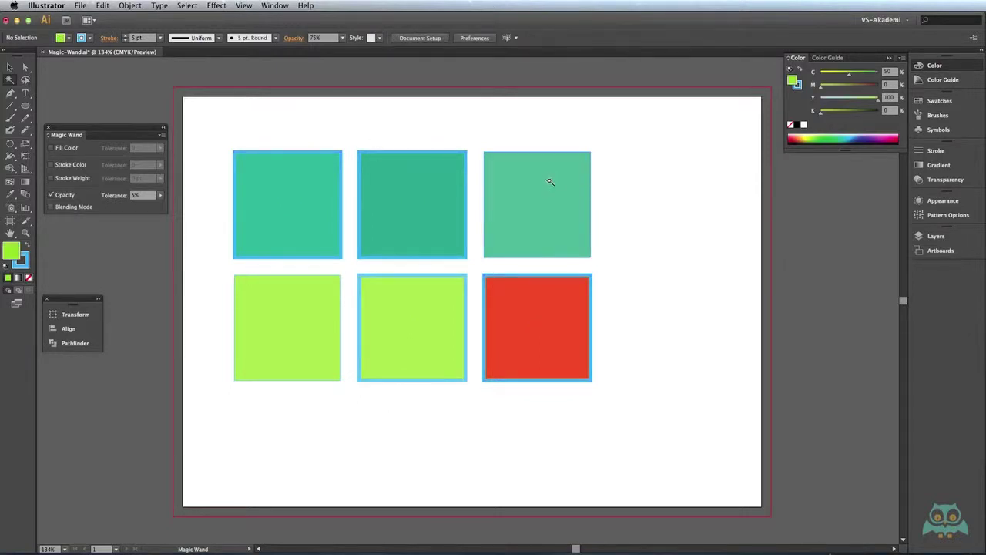
{"action": "left_click", "coordinate": [549, 181]}
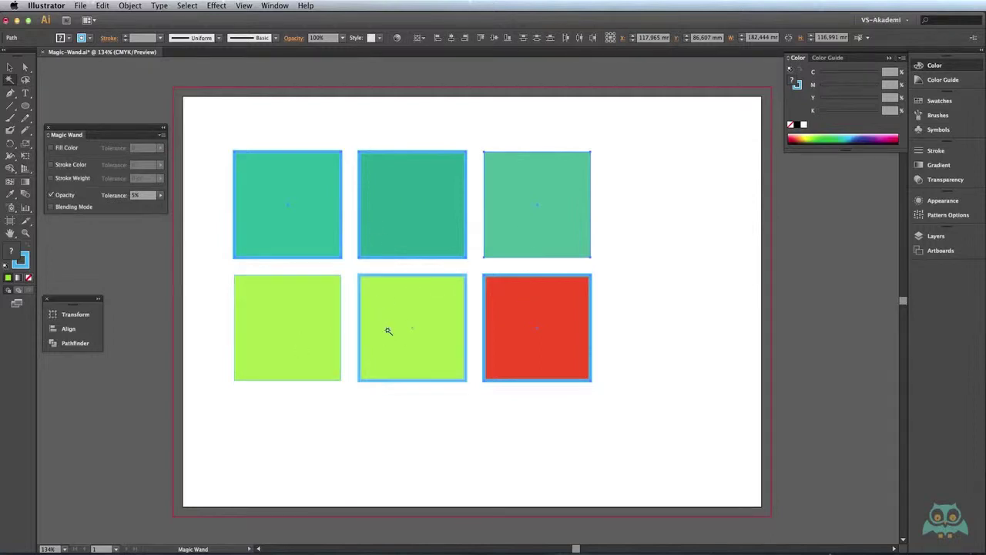
{"action": "left_click", "coordinate": [264, 295]}
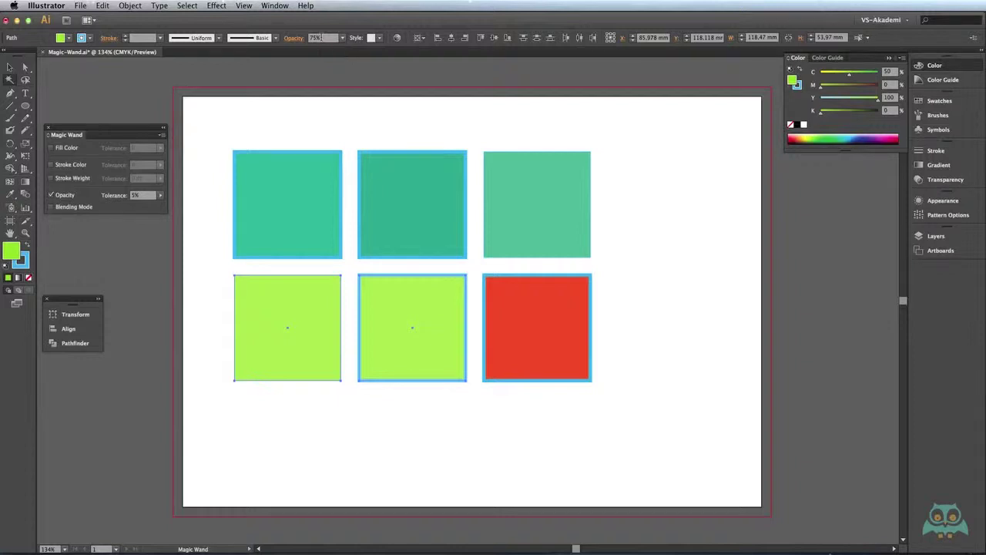
{"action": "left_click", "coordinate": [51, 195]}
{"action": "left_click", "coordinate": [51, 207]}
Step: Verify the green squares' Normal blend mode in Transparency, then Magic Wand-select matching squares from the top-right square
{"action": "left_click", "coordinate": [296, 41]}
{"action": "left_click", "coordinate": [294, 40]}
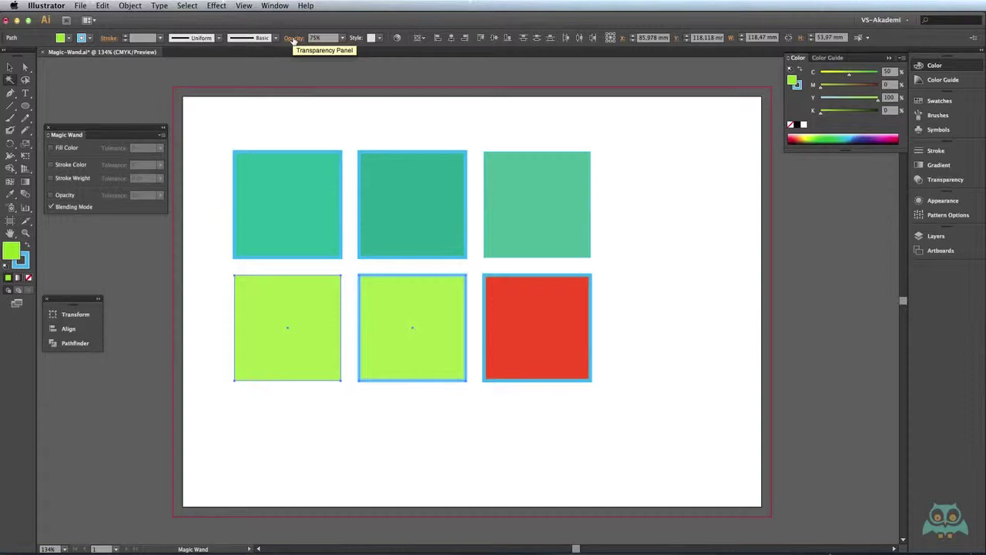
{"action": "left_click", "coordinate": [293, 41]}
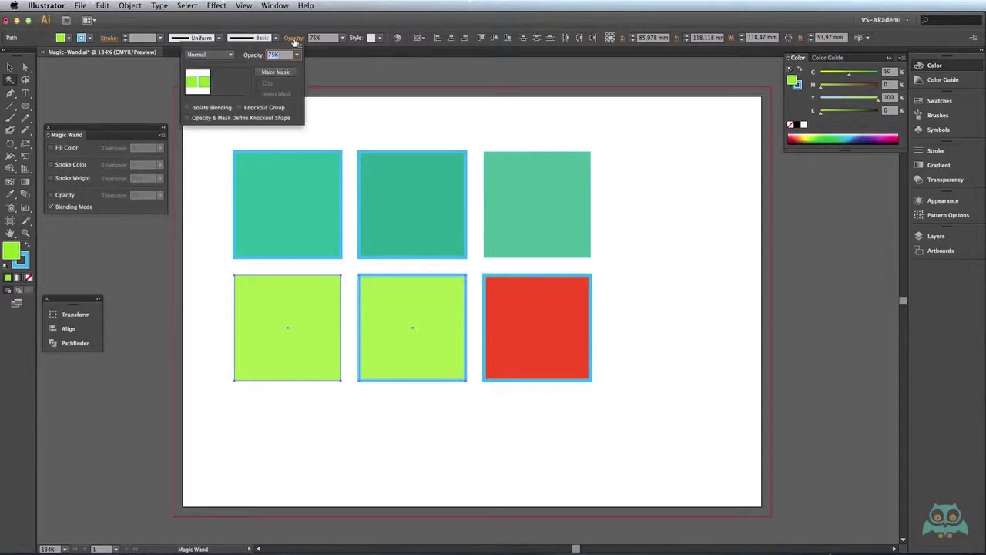
{"action": "left_click", "coordinate": [211, 56]}
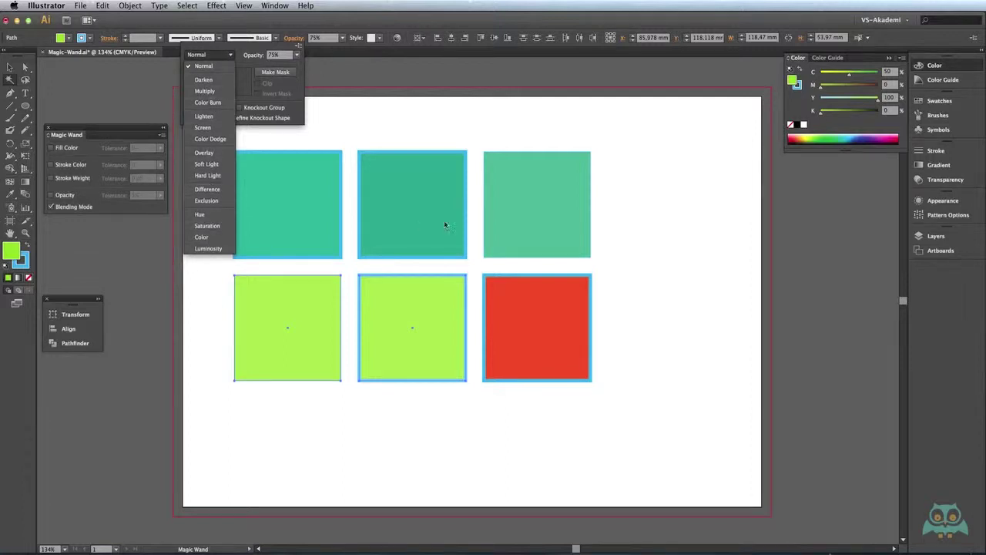
{"action": "left_click", "coordinate": [404, 27]}
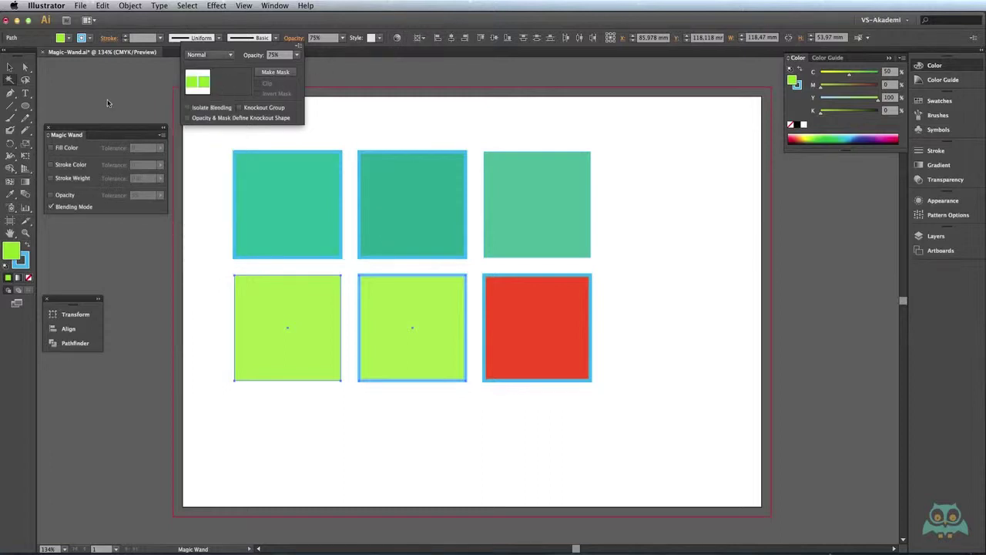
{"action": "left_click", "coordinate": [11, 83]}
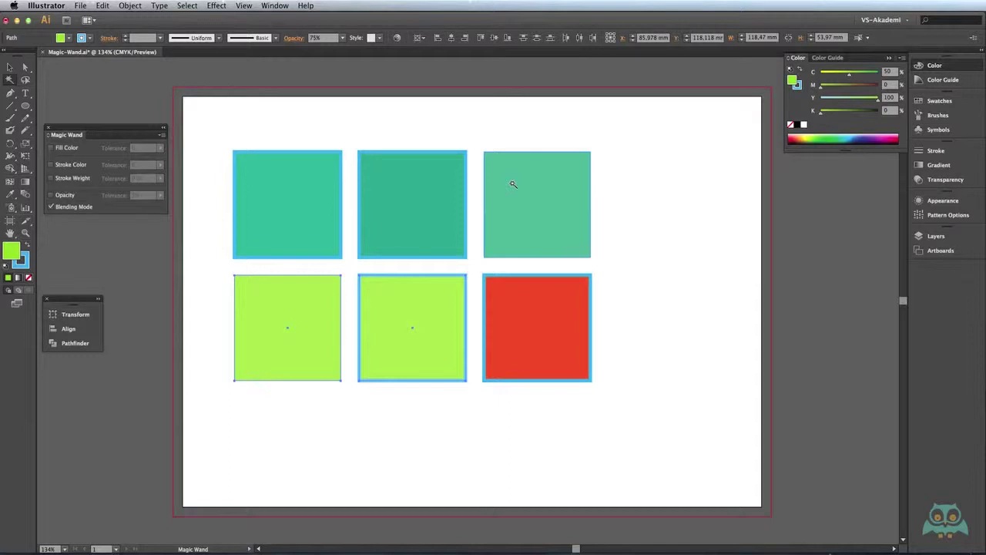
{"action": "left_click", "coordinate": [540, 172], "text": "shift"}
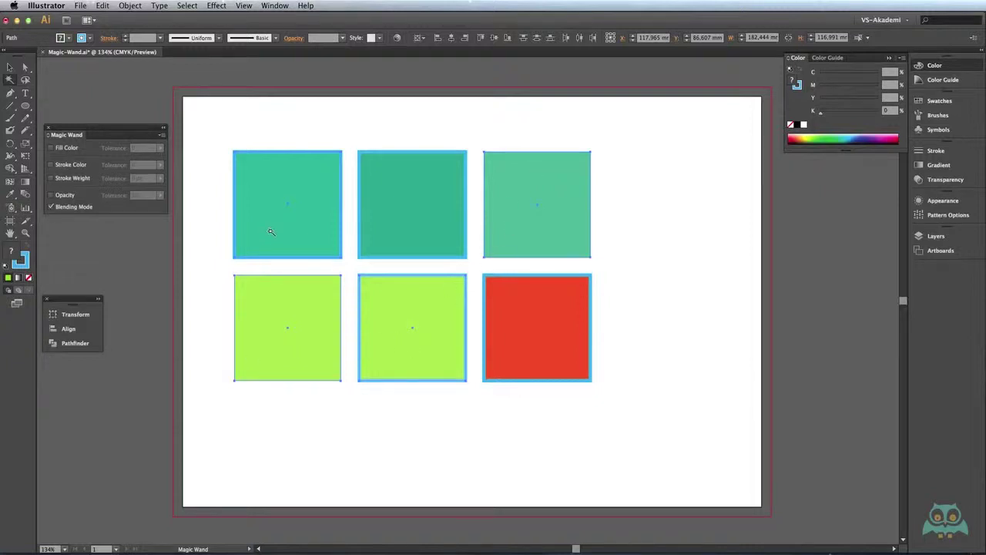
Step: Magic Wand-select the top-middle and red squares by blending mode and confirm they use Multiply
{"action": "left_click", "coordinate": [293, 39]}
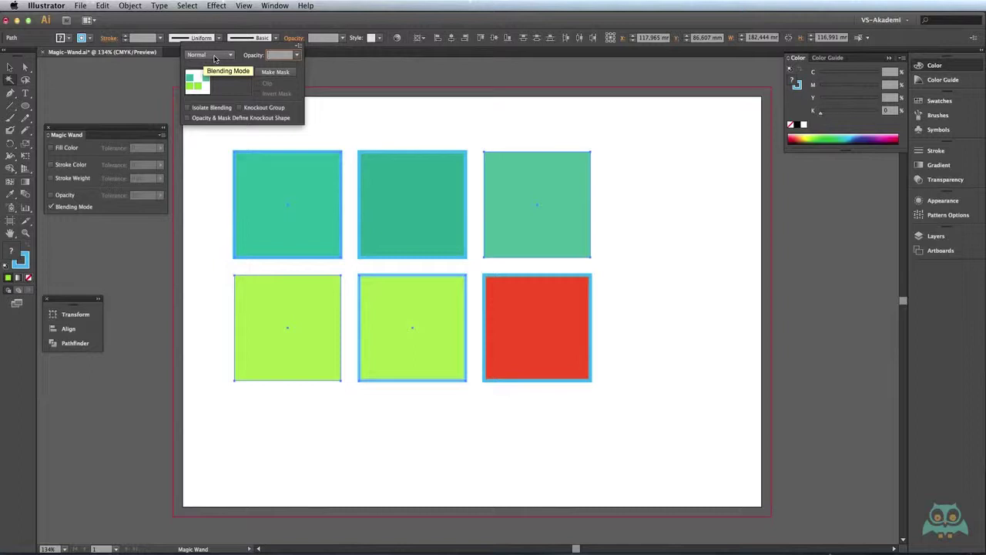
{"action": "left_click", "coordinate": [382, 24]}
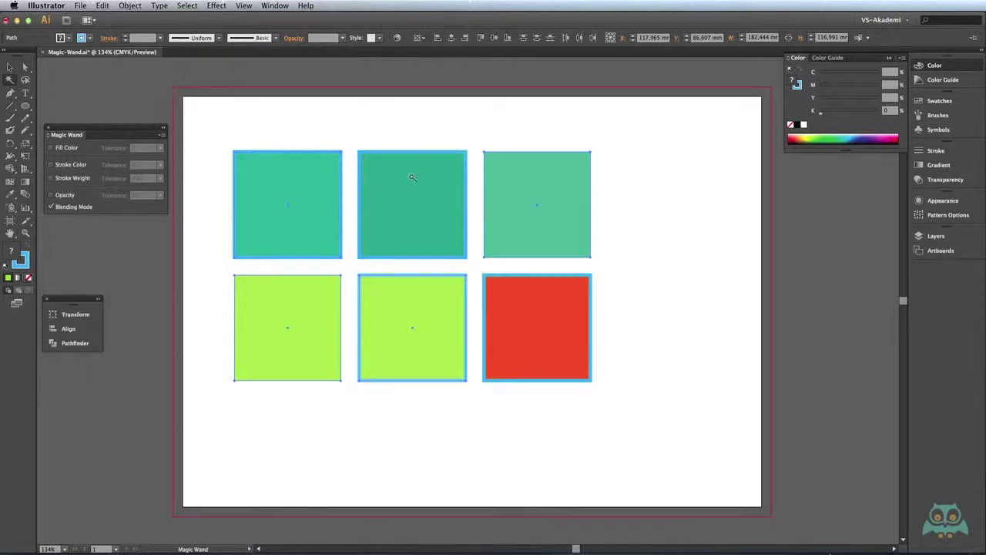
{"action": "left_click", "coordinate": [537, 345]}
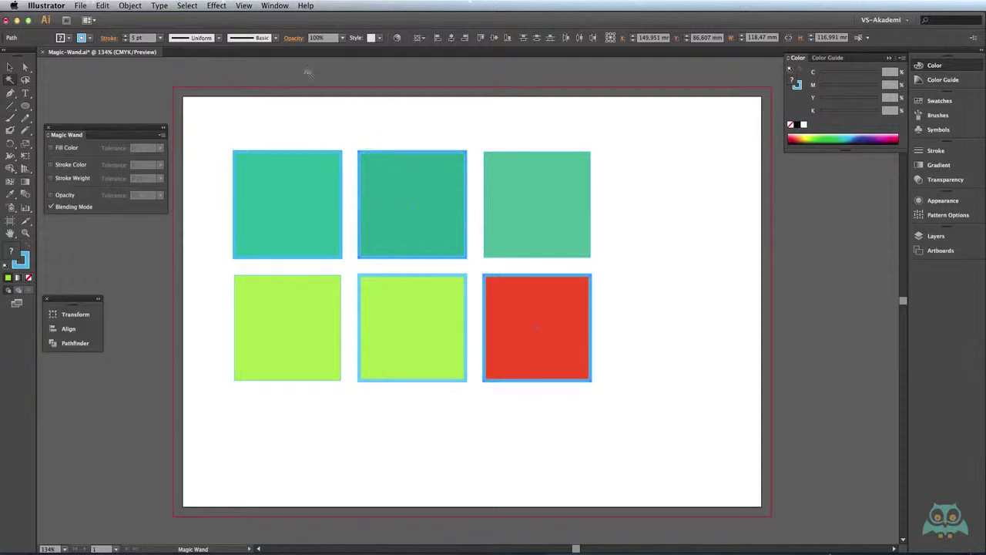
{"action": "left_click", "coordinate": [293, 37]}
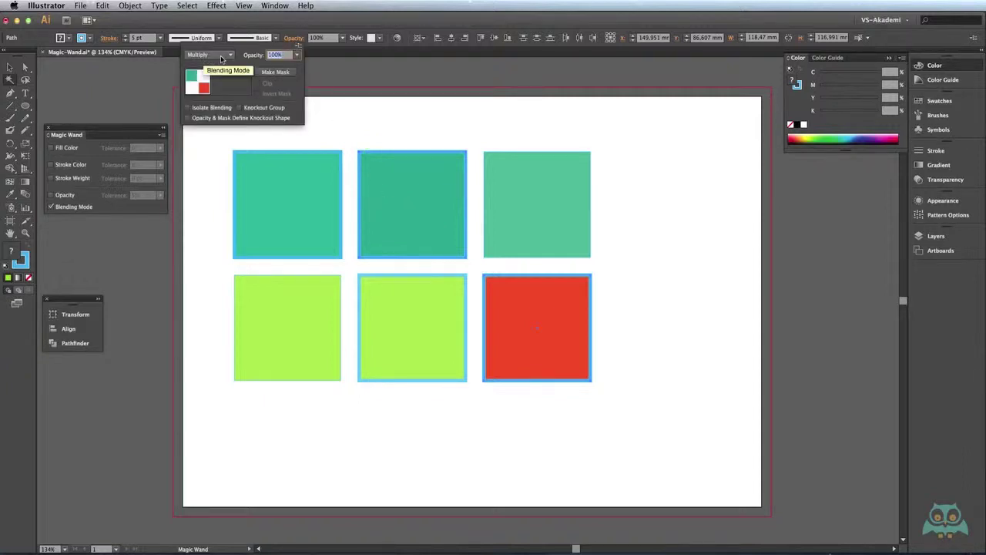
{"action": "left_click", "coordinate": [439, 26]}
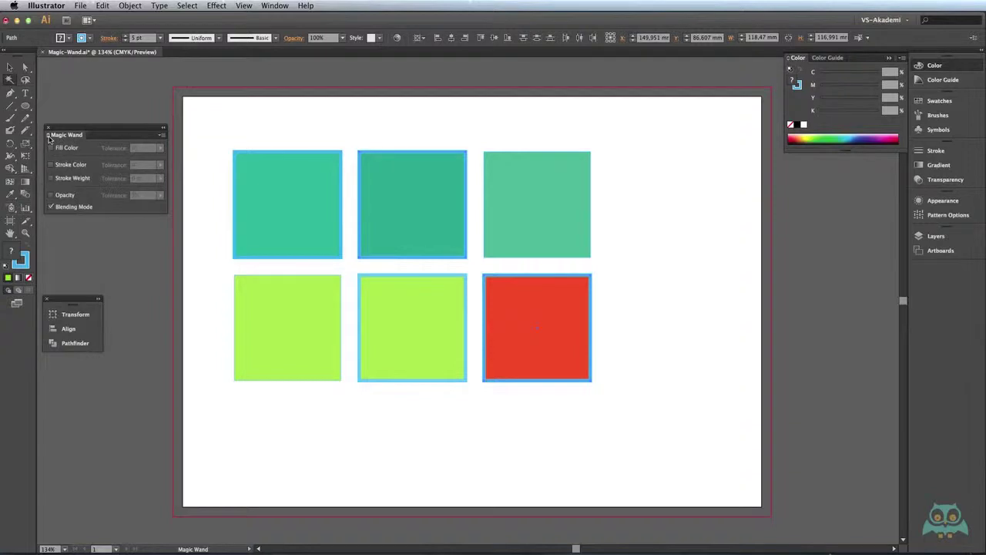
Step: Cycle the Magic Wand panel between fewer, collapsed and all matching options
{"action": "left_click", "coordinate": [49, 135]}
{"action": "left_click", "coordinate": [49, 137]}
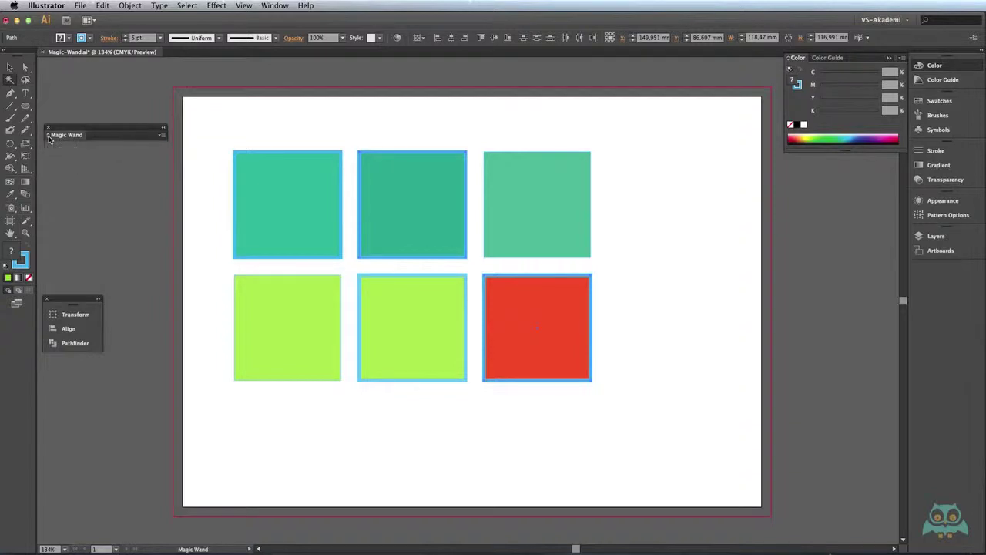
{"action": "left_click", "coordinate": [48, 136]}
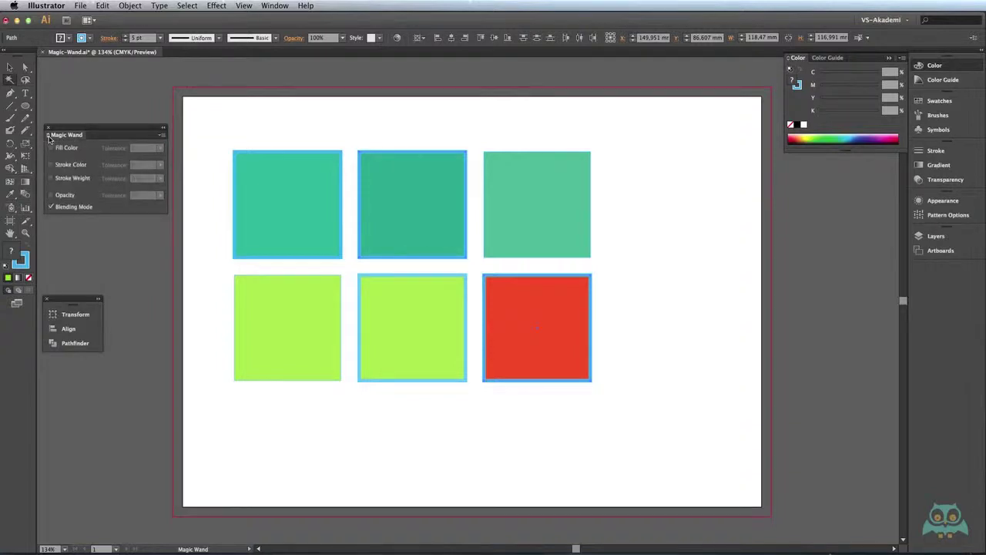